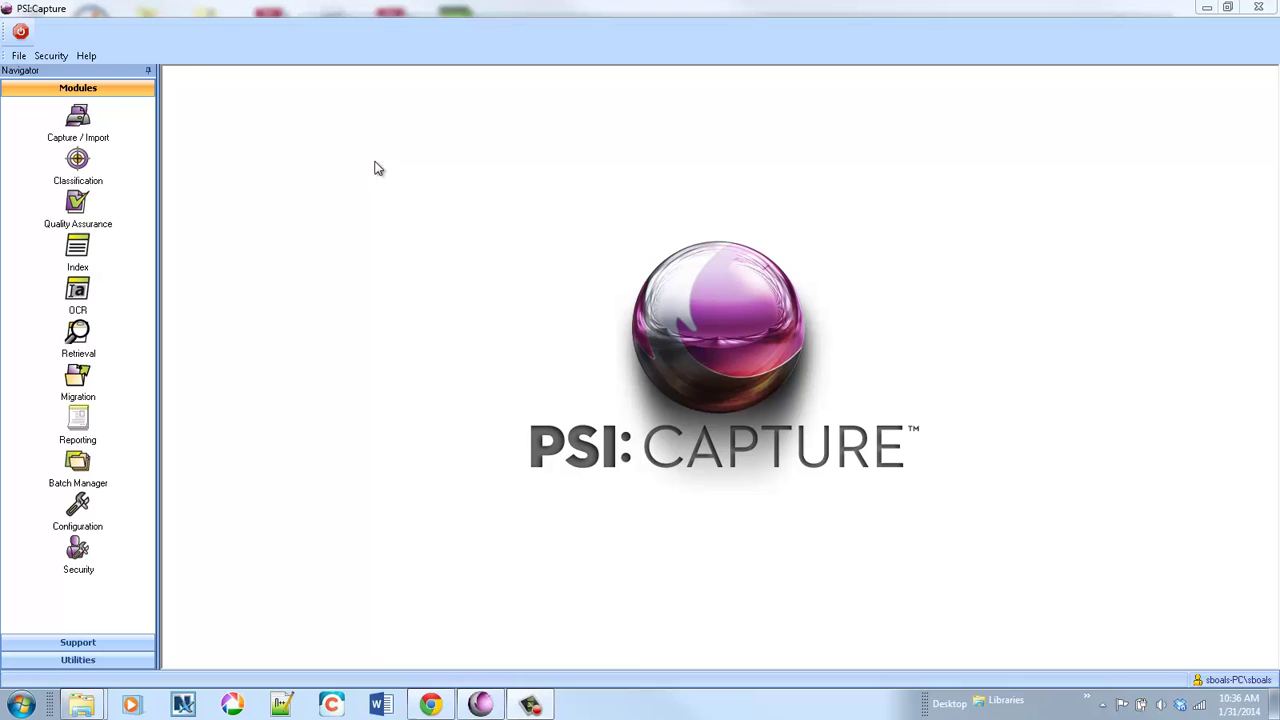
Open Capture / Import with the EasyAP-Advanced document type
left_click(95, 135)
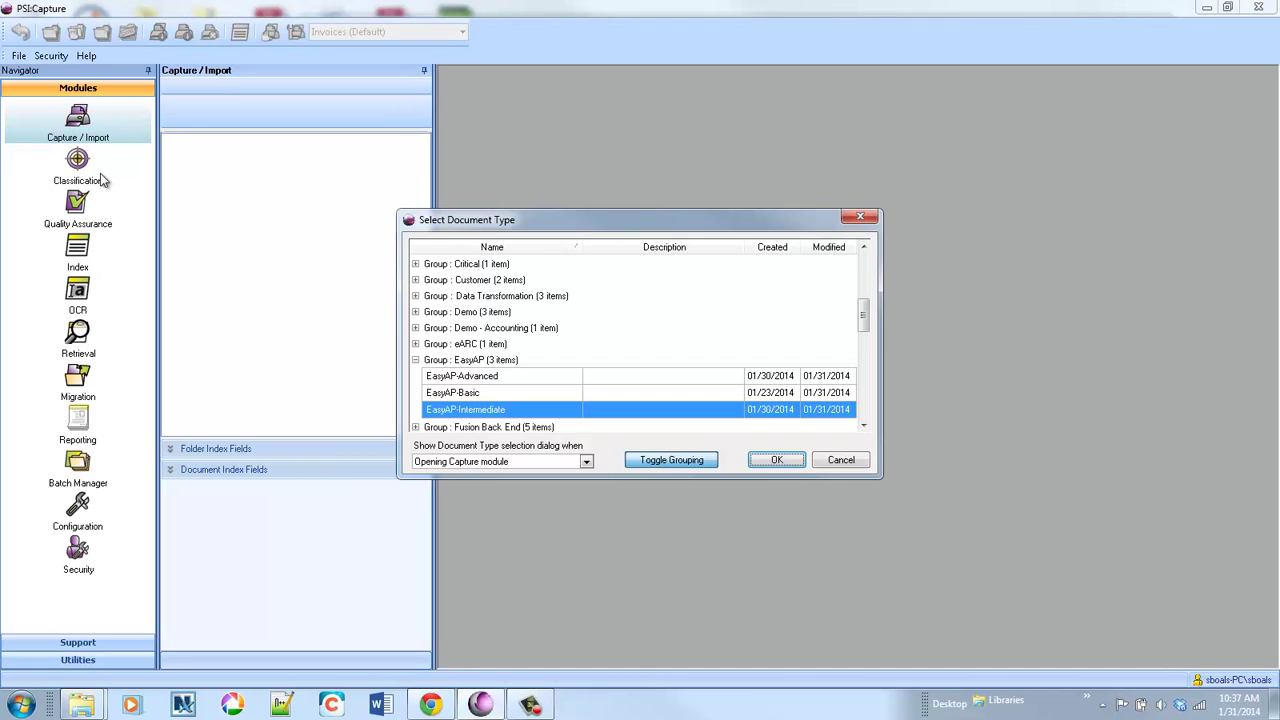
left_click(515, 378)
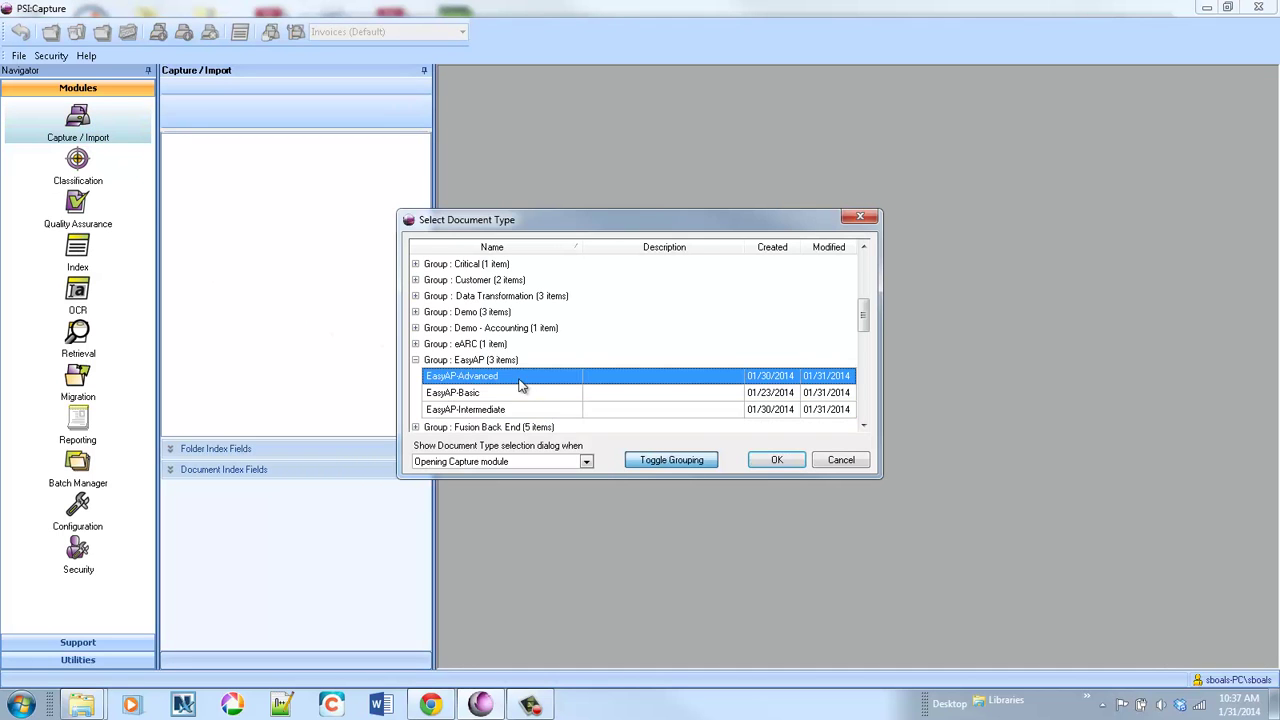
left_click(764, 462)
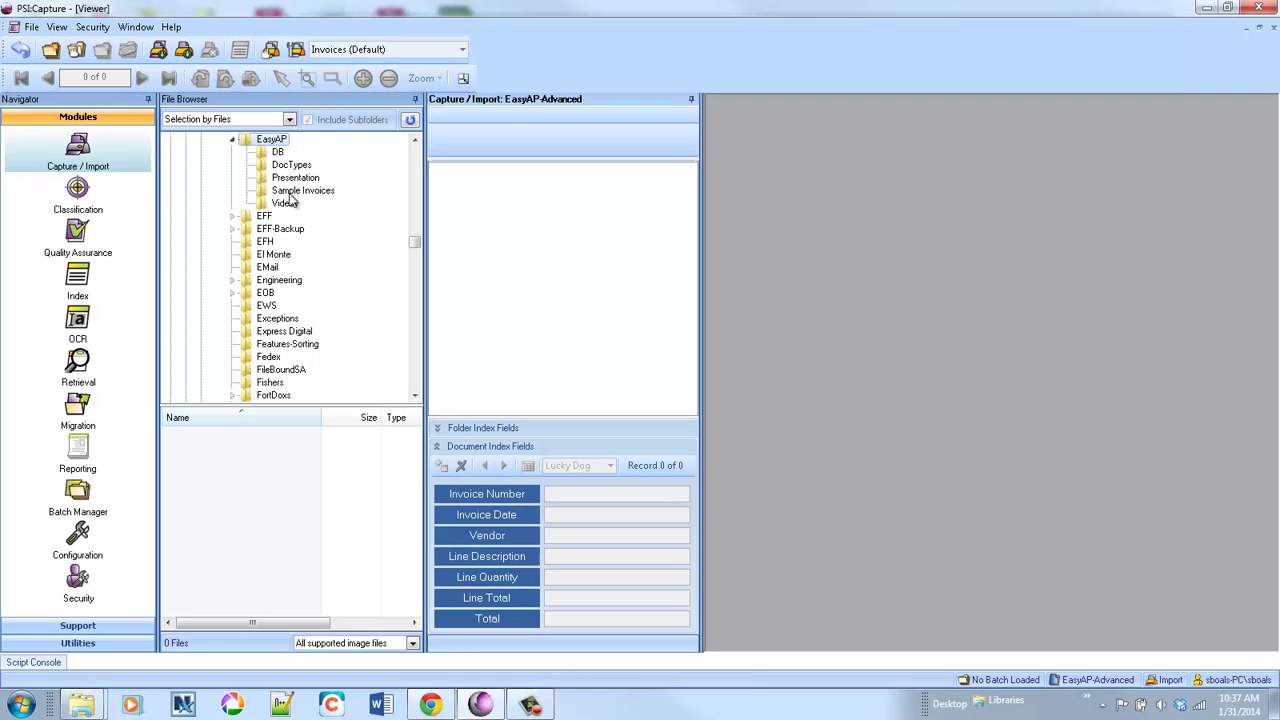
Capture the four Sample Invoices files into a new batch and bring up Close Batch options
left_click(295, 191)
left_click_drag(173, 485, 167, 428)
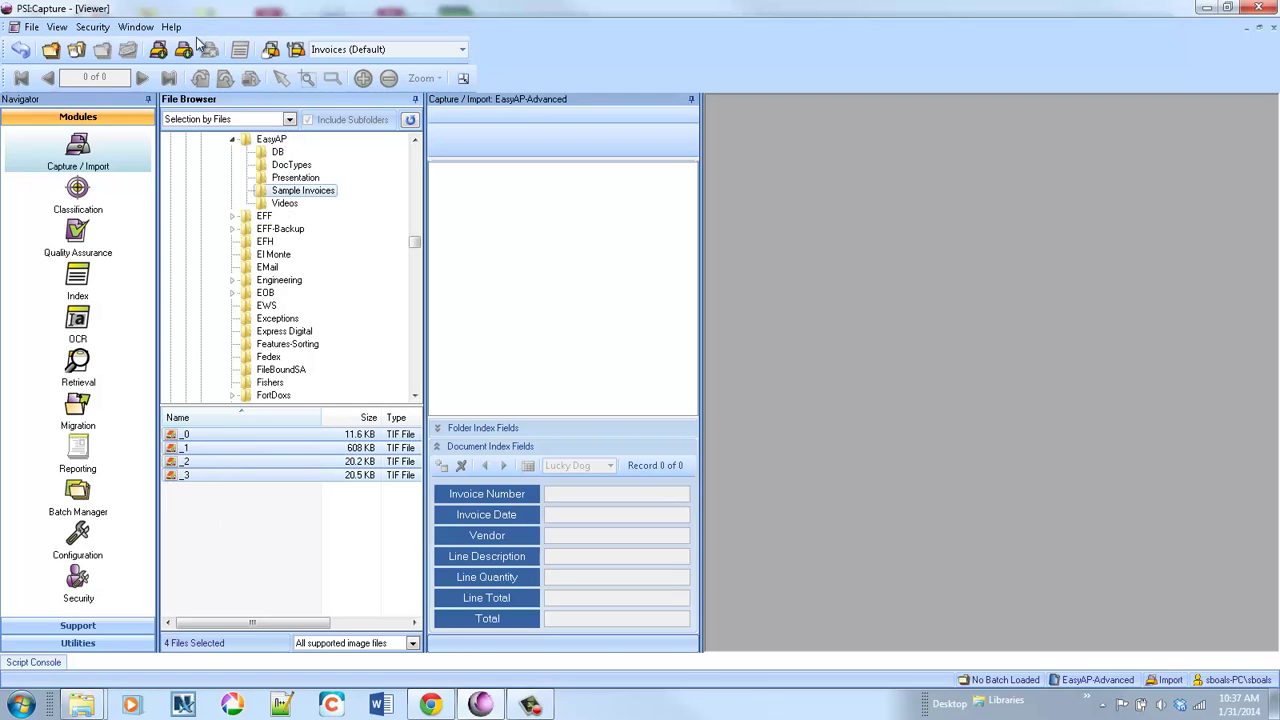
left_click(157, 50)
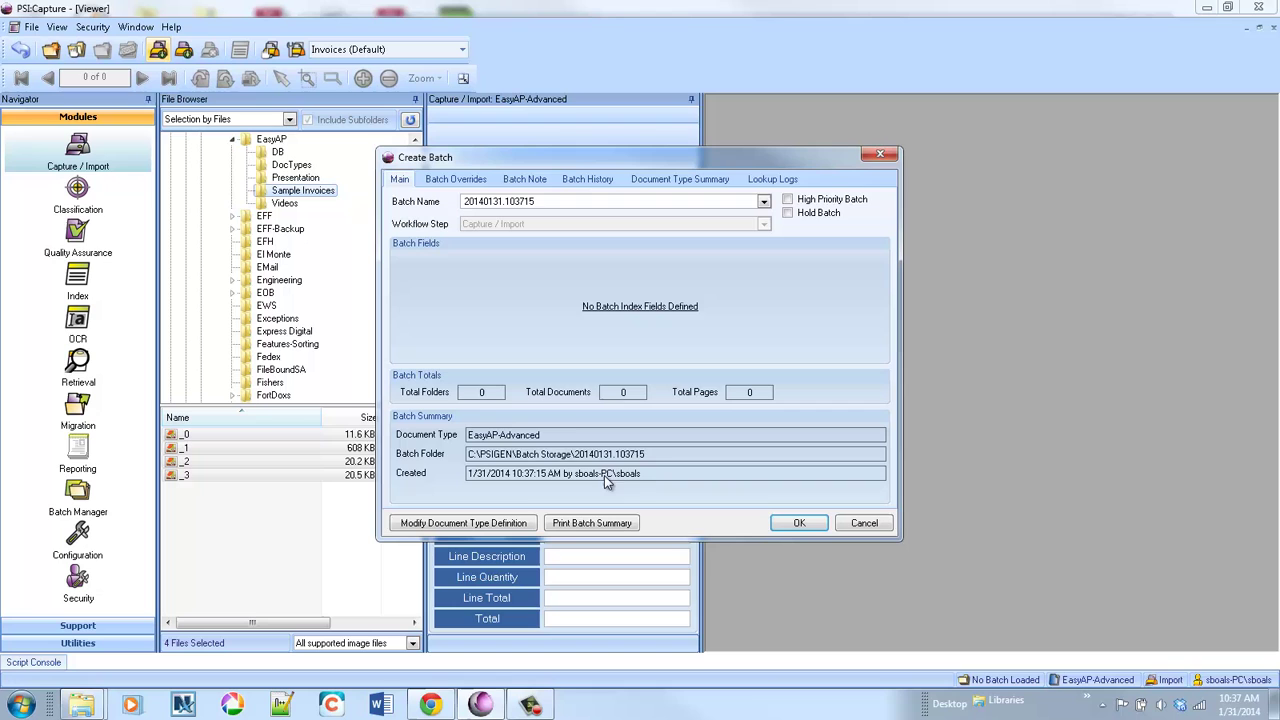
left_click(797, 523)
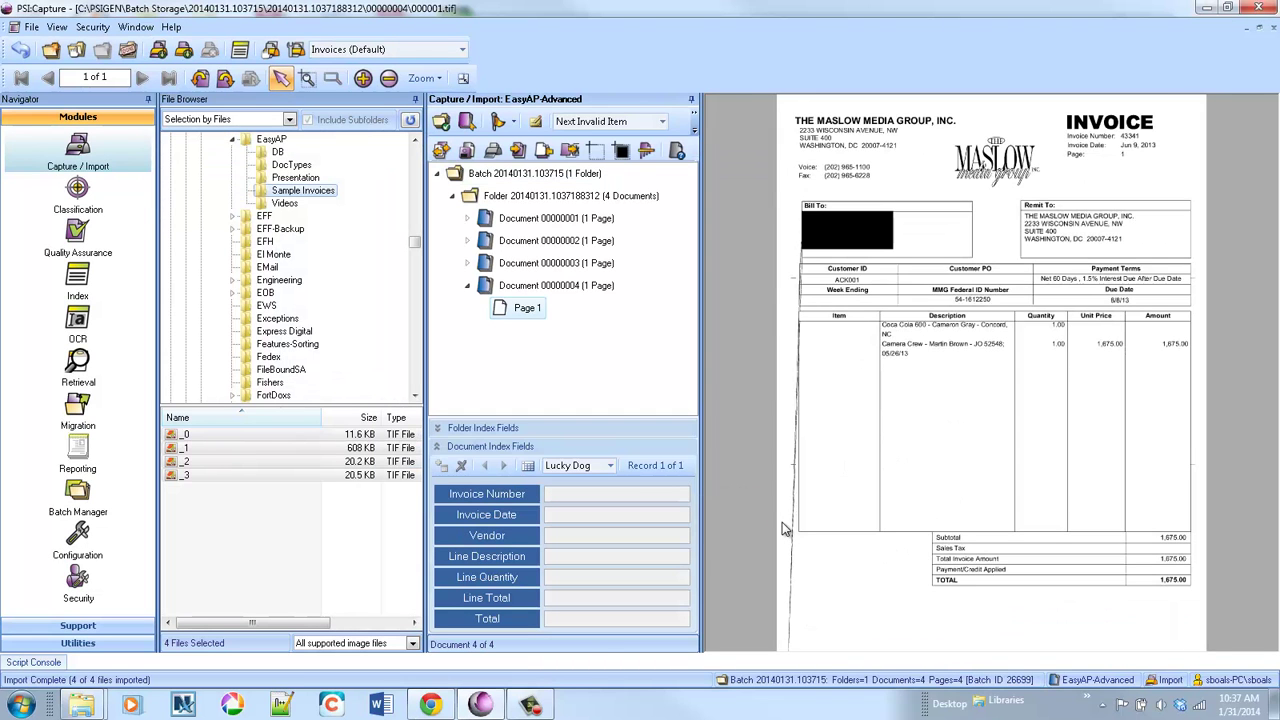
left_click(129, 50)
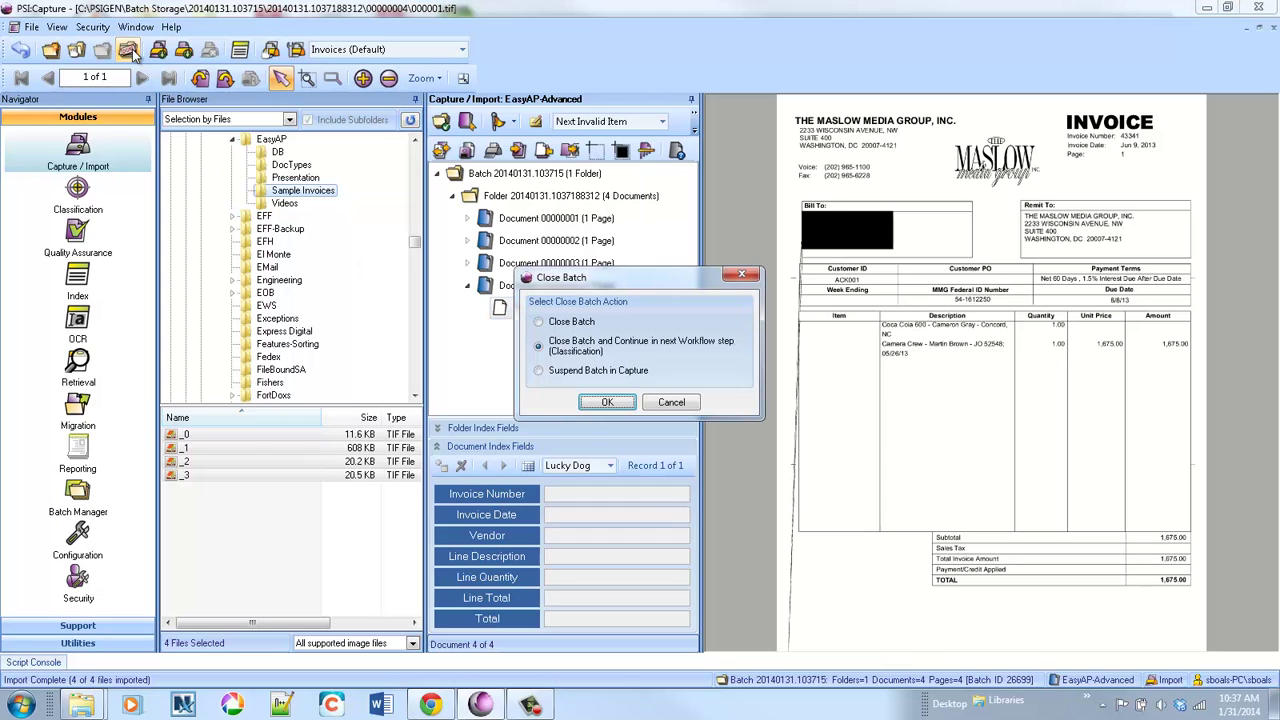
Choose 'Close Batch and Continue in next Workflow step' to send the batch on for QA
left_click(605, 401)
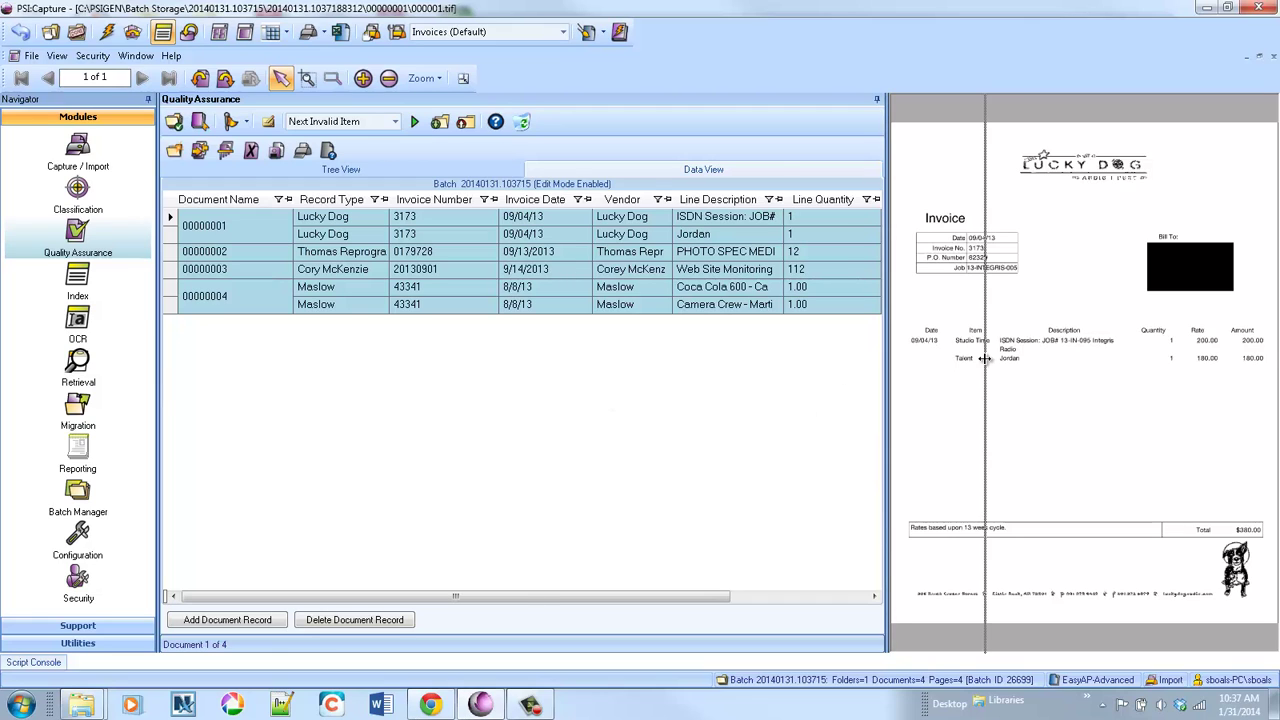
Widen the QA grid to show Line Total and compare Maslow and Lucky Dog values with their images
left_click_drag(944, 352, 980, 366)
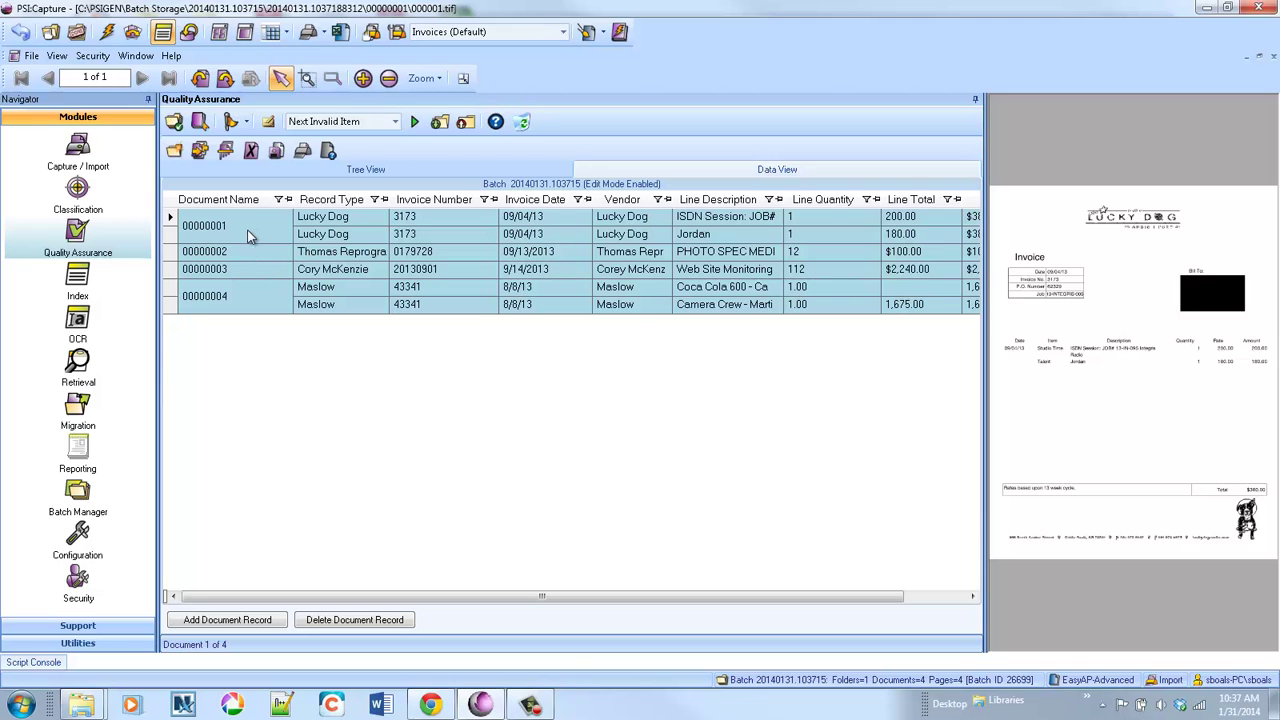
left_click(247, 292)
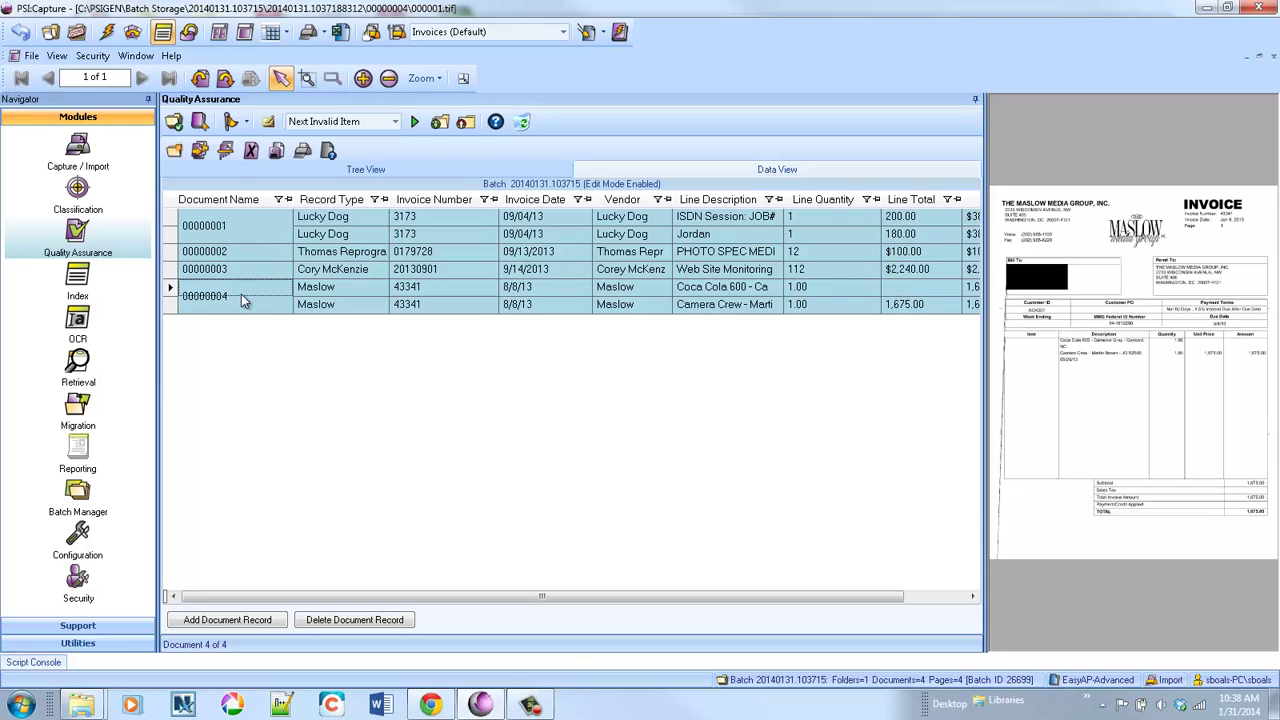
left_click(261, 214)
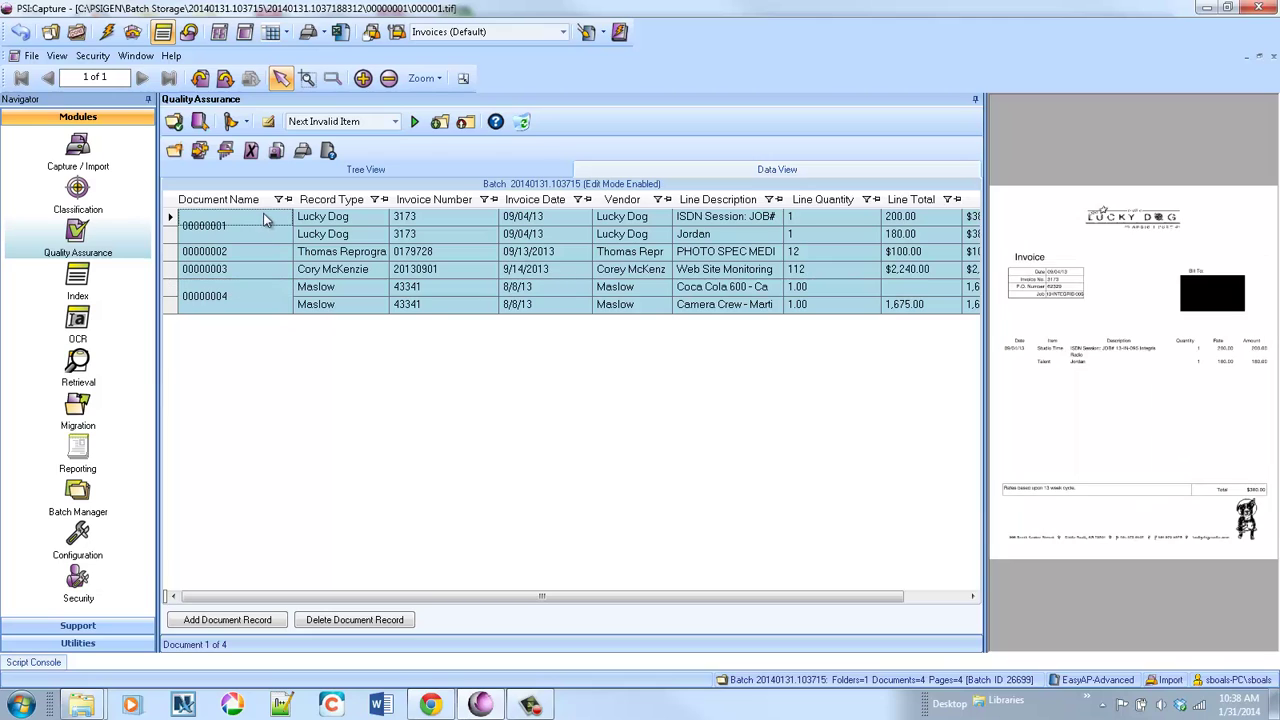
left_click(814, 223)
left_click(927, 218)
mouse_move(886, 596)
left_mouse_down()
mouse_move(960, 598)
mouse_move(846, 600)
left_mouse_up()
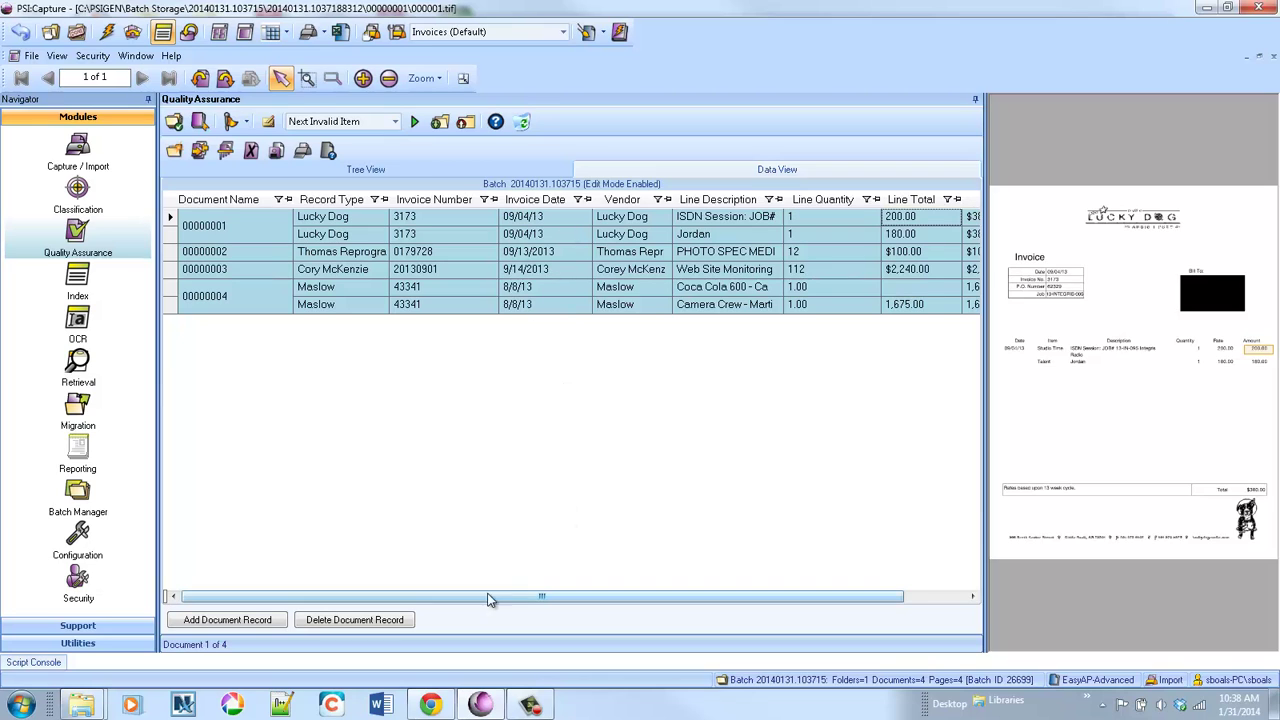
Maximize the PSI:Fusion login page and fill in the user name and password
left_click(430, 706)
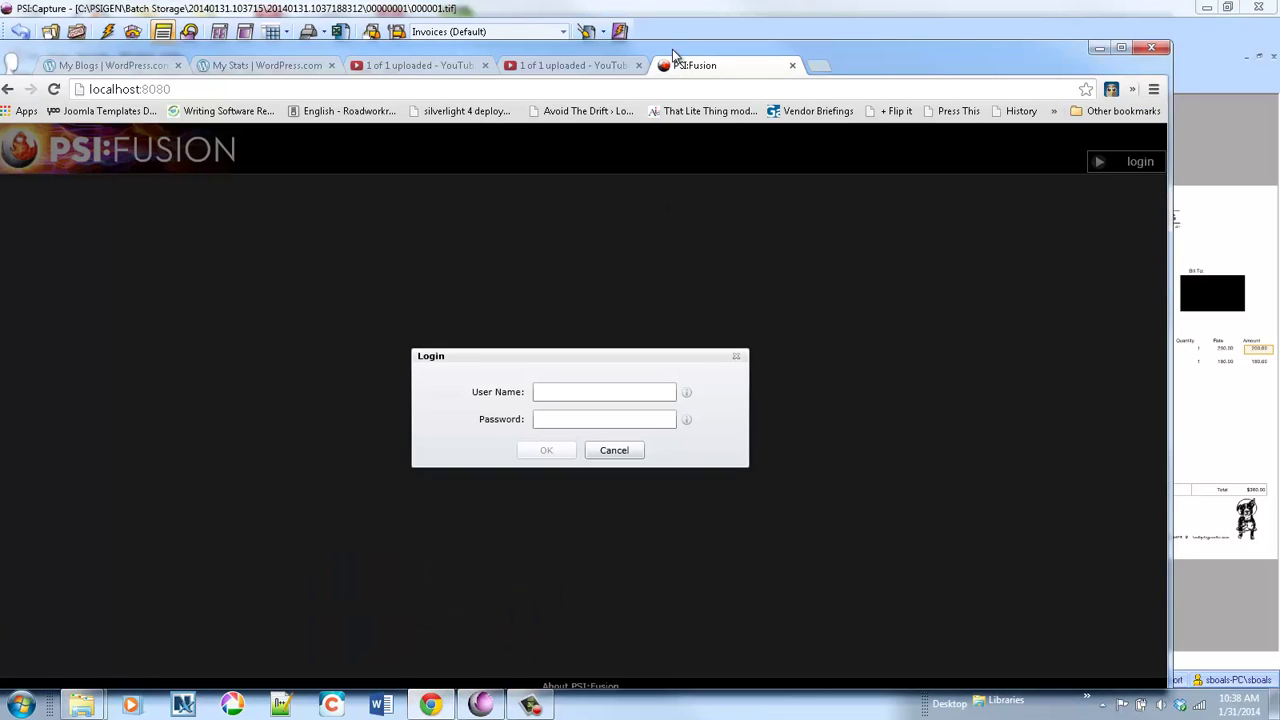
double_click(676, 49)
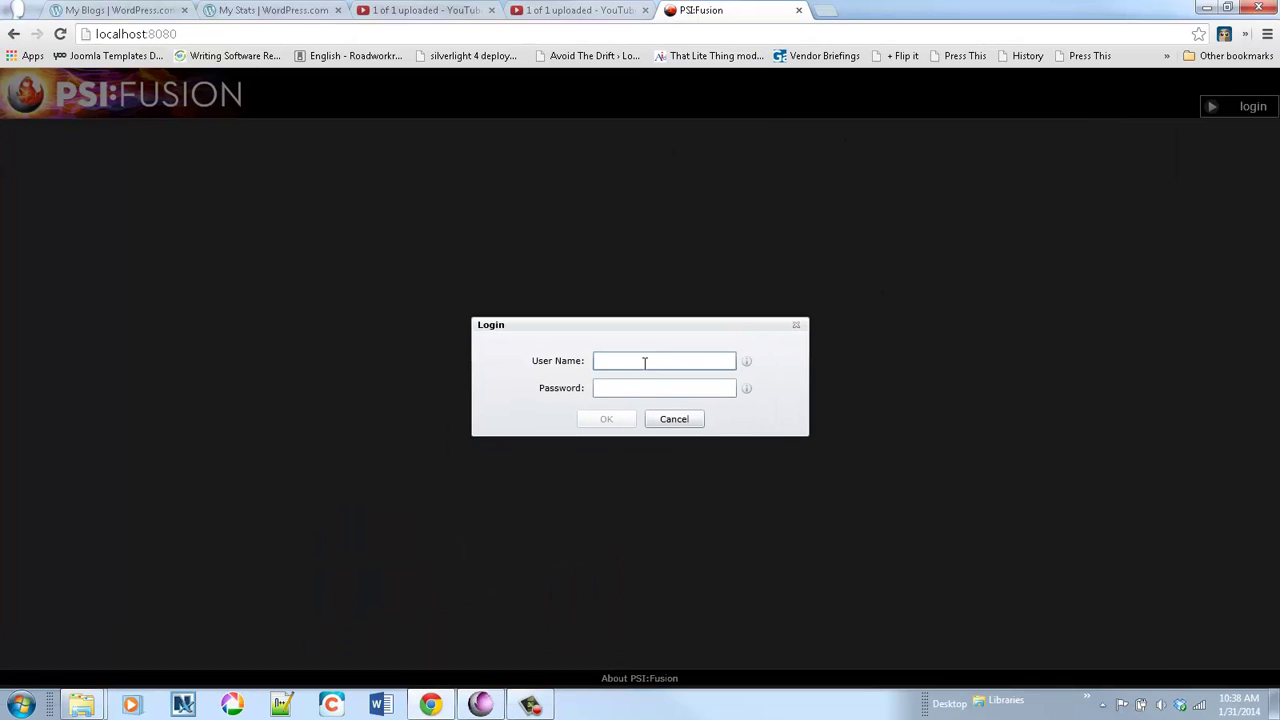
left_click(645, 362)
type("Ap")
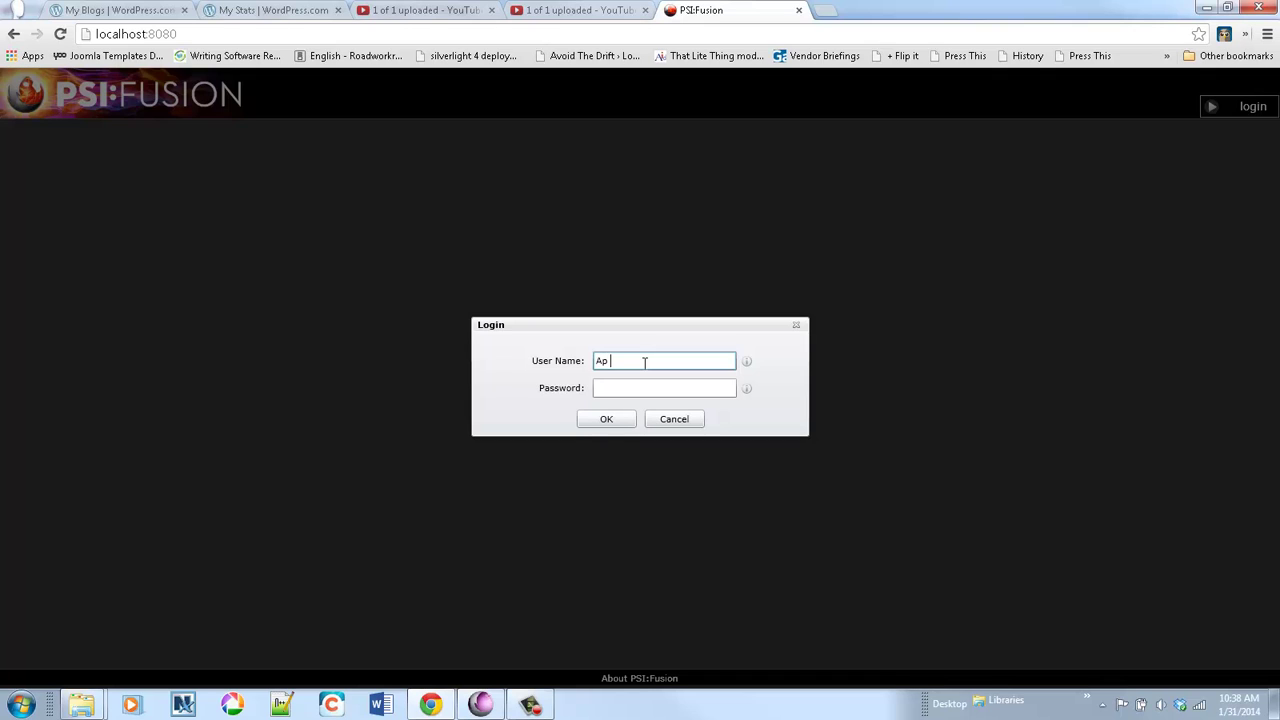
type(" Clerk")
key("Tab")
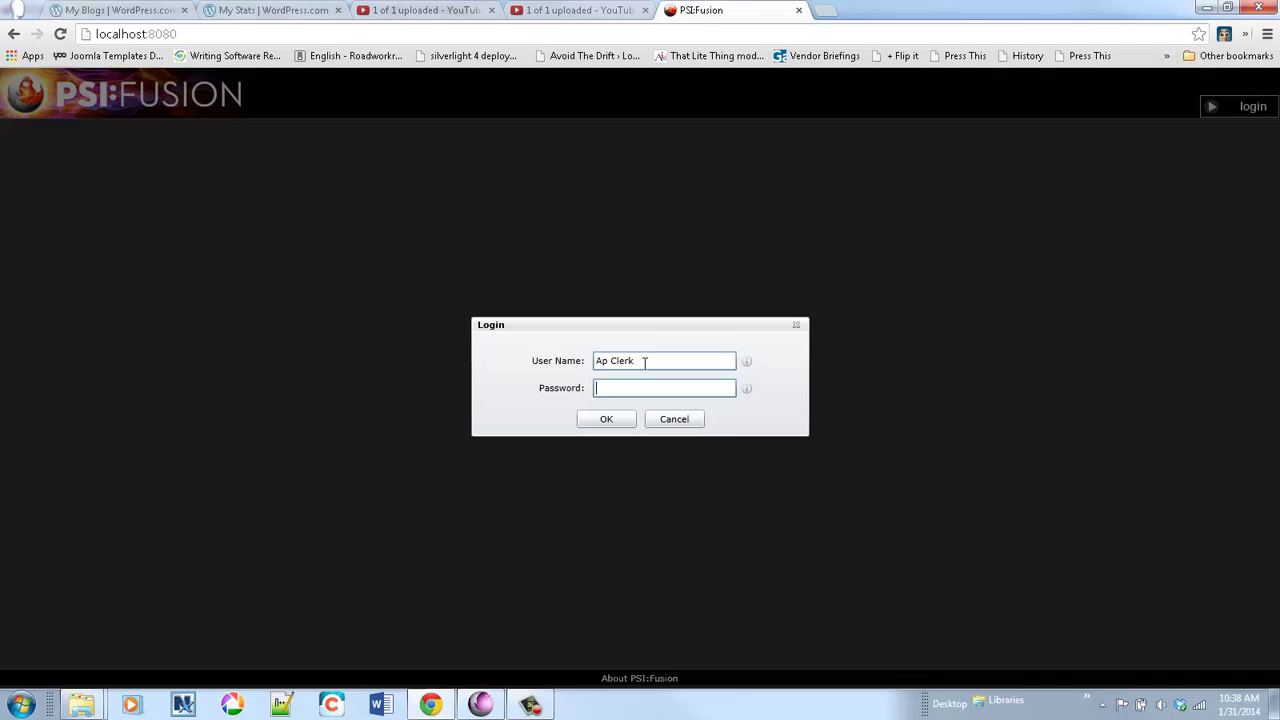
type("•••••••")
type("•")
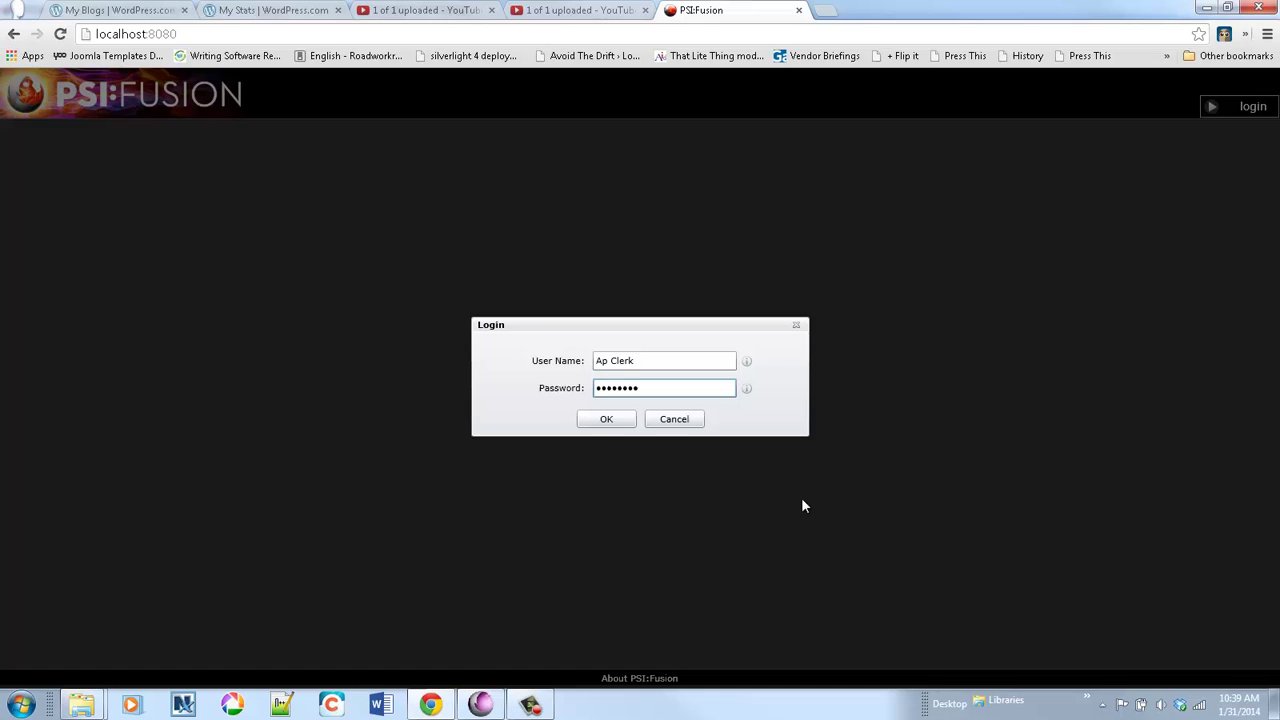
Log in to the web approval queue and move through the invoice index fields
left_click(610, 421)
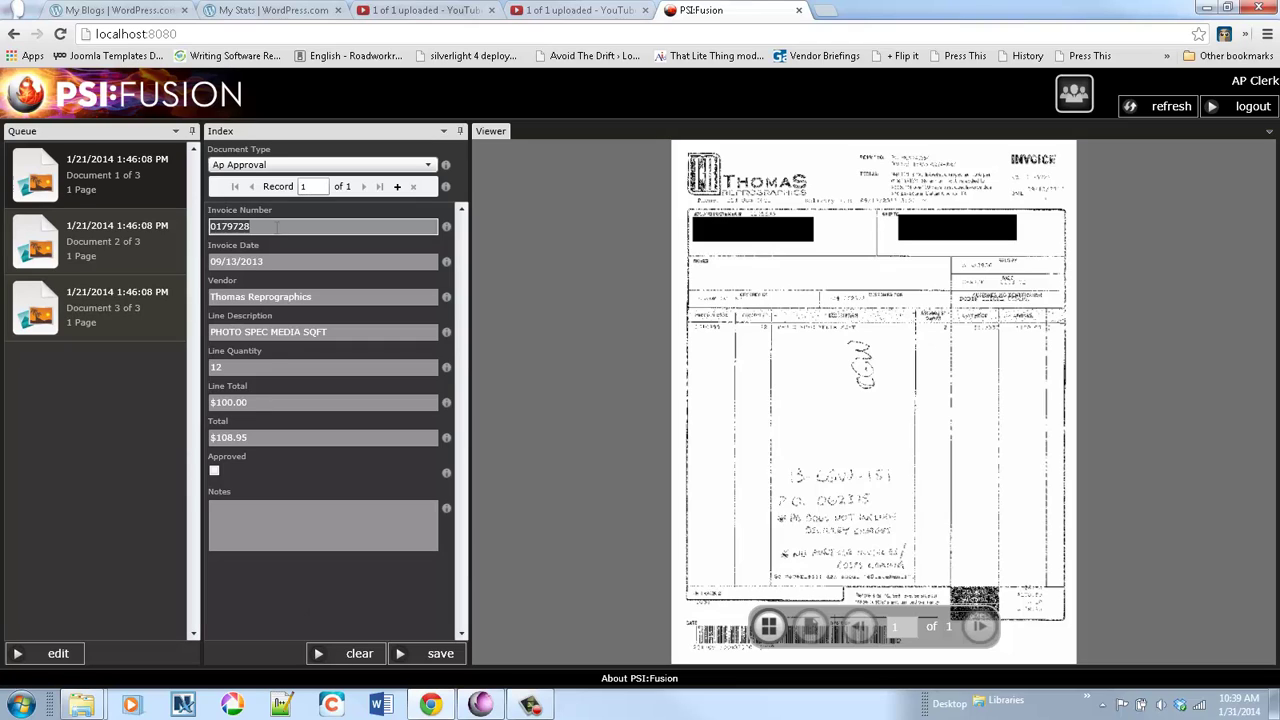
key("Tab")
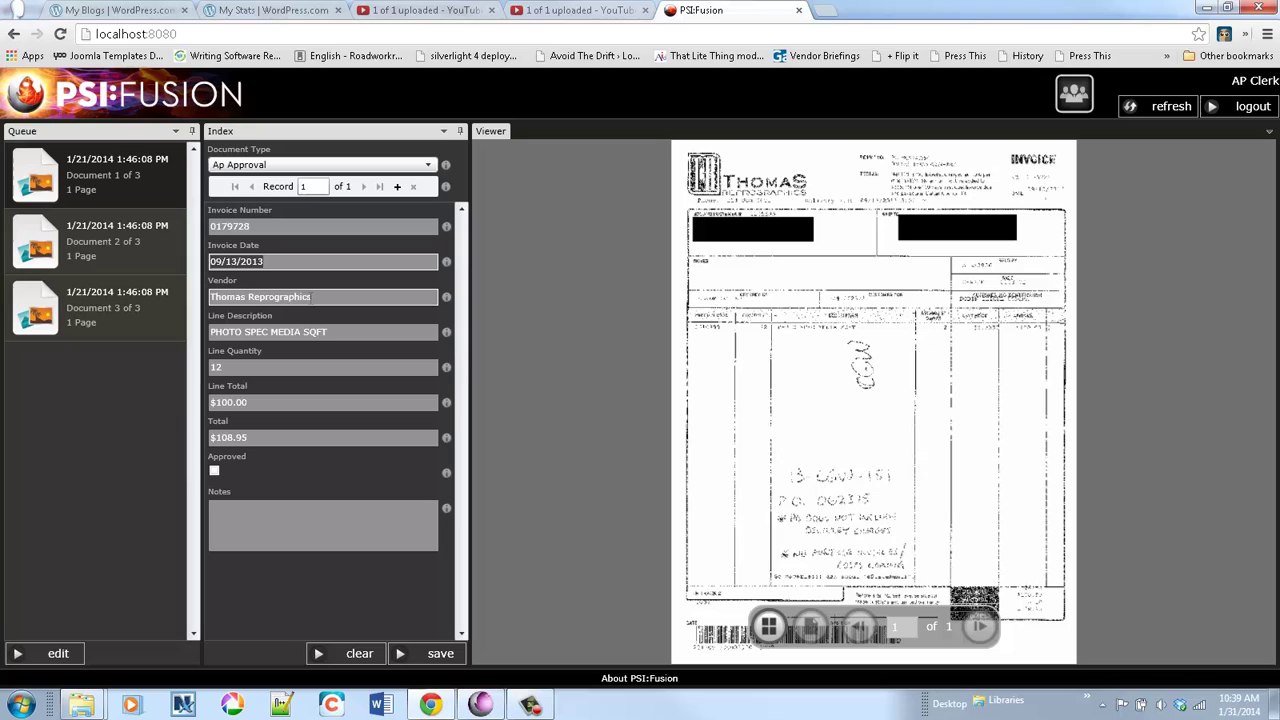
key("Tab")
key("Tab")
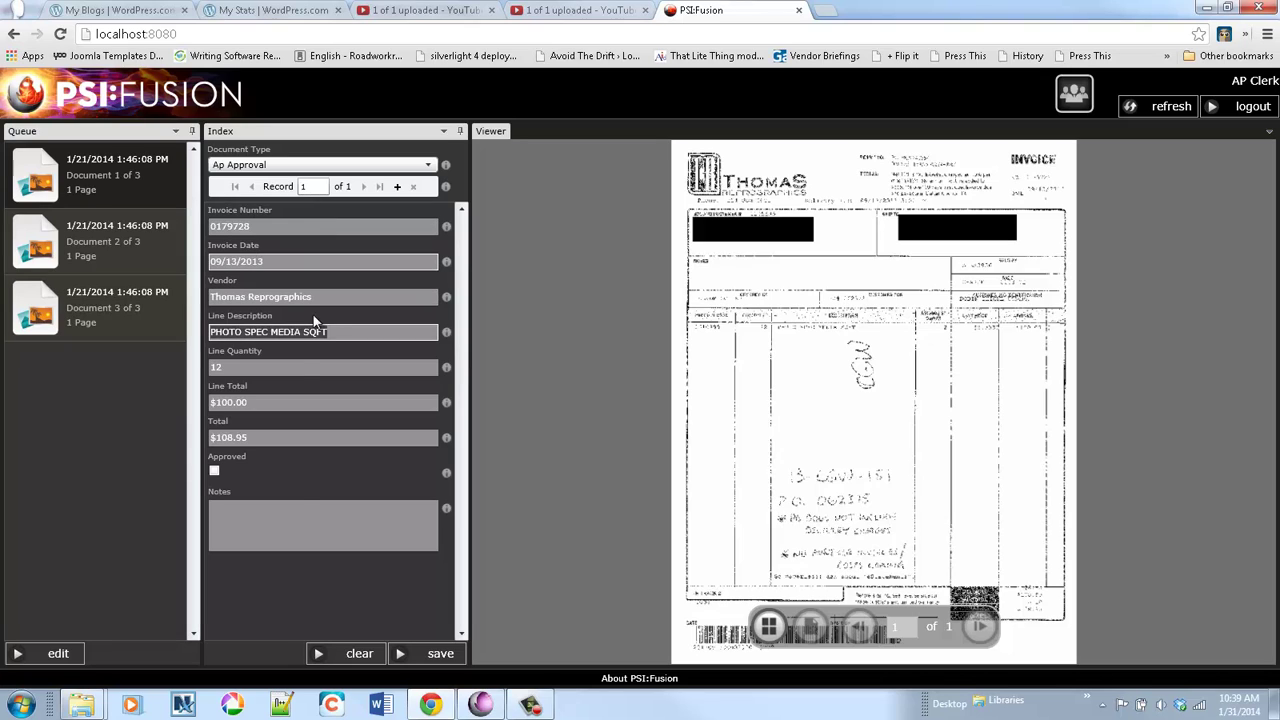
Mark the Thomas Reprographics invoice Approved with the note 'This is good'
left_click(214, 470)
left_click(234, 523)
type("T")
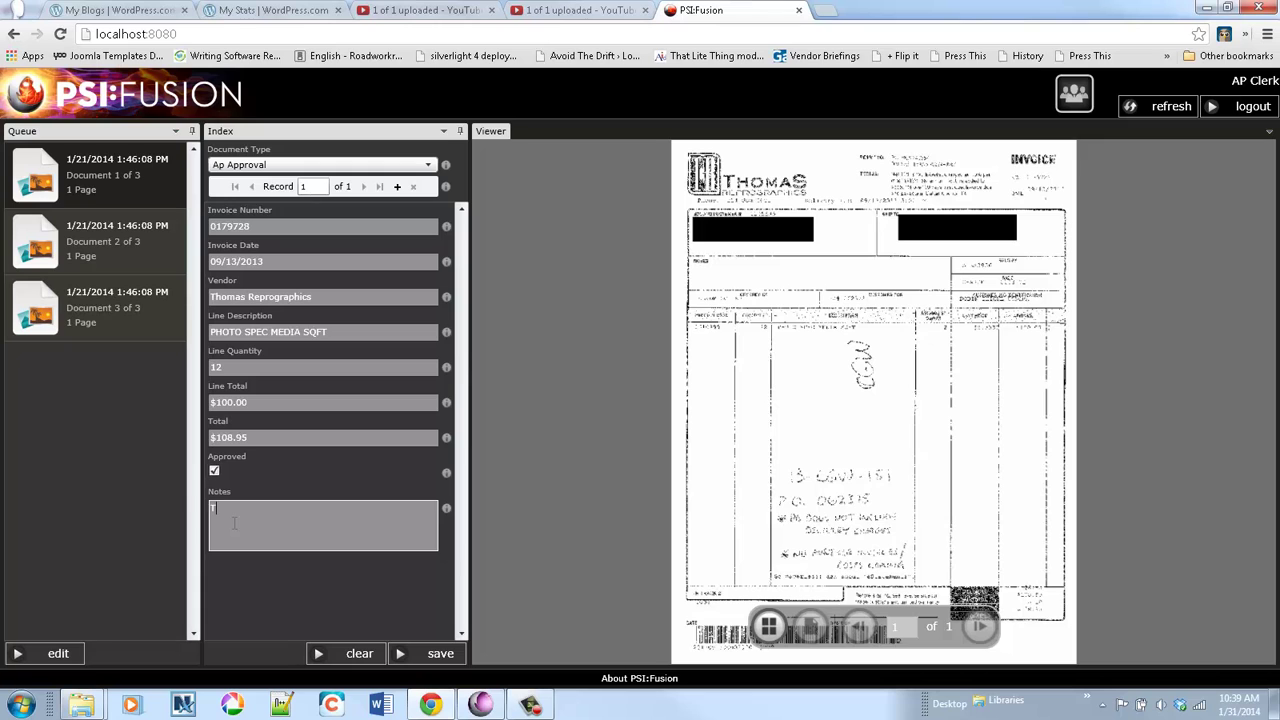
type("his is good")
Save the approval, then open queue Document 2 and step through its records 2 and 1
left_click(444, 654)
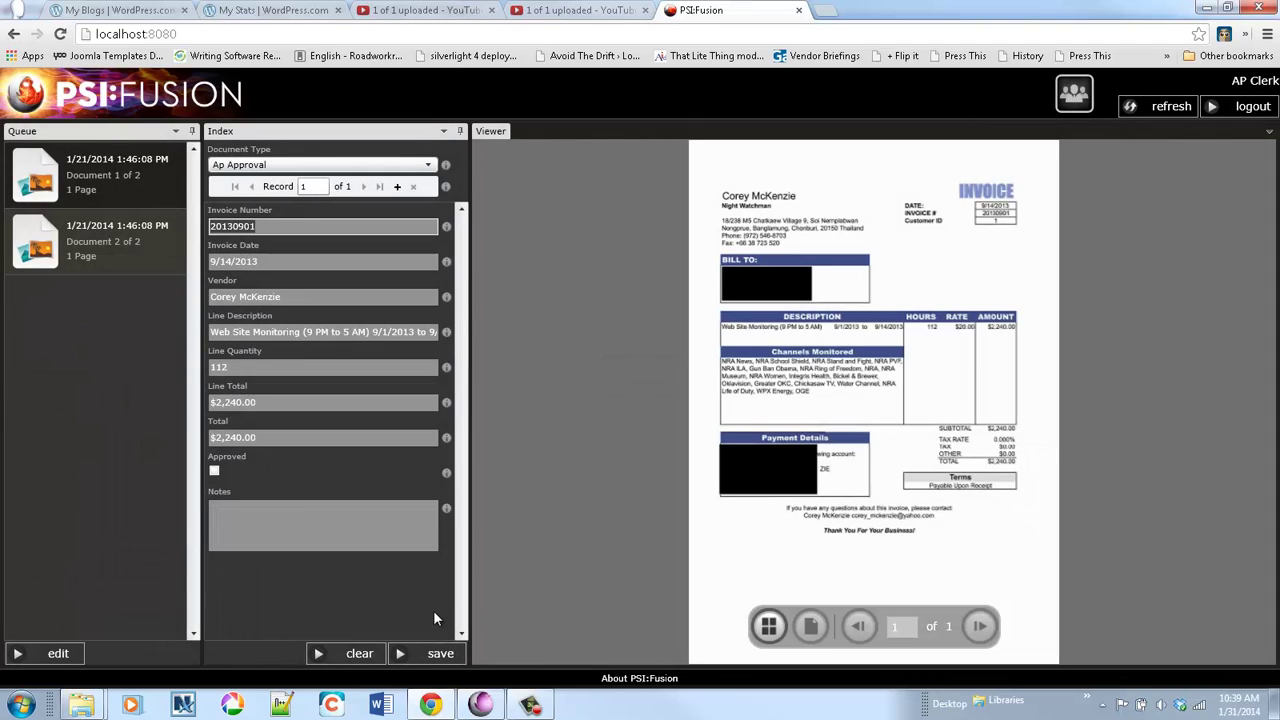
left_click(109, 246)
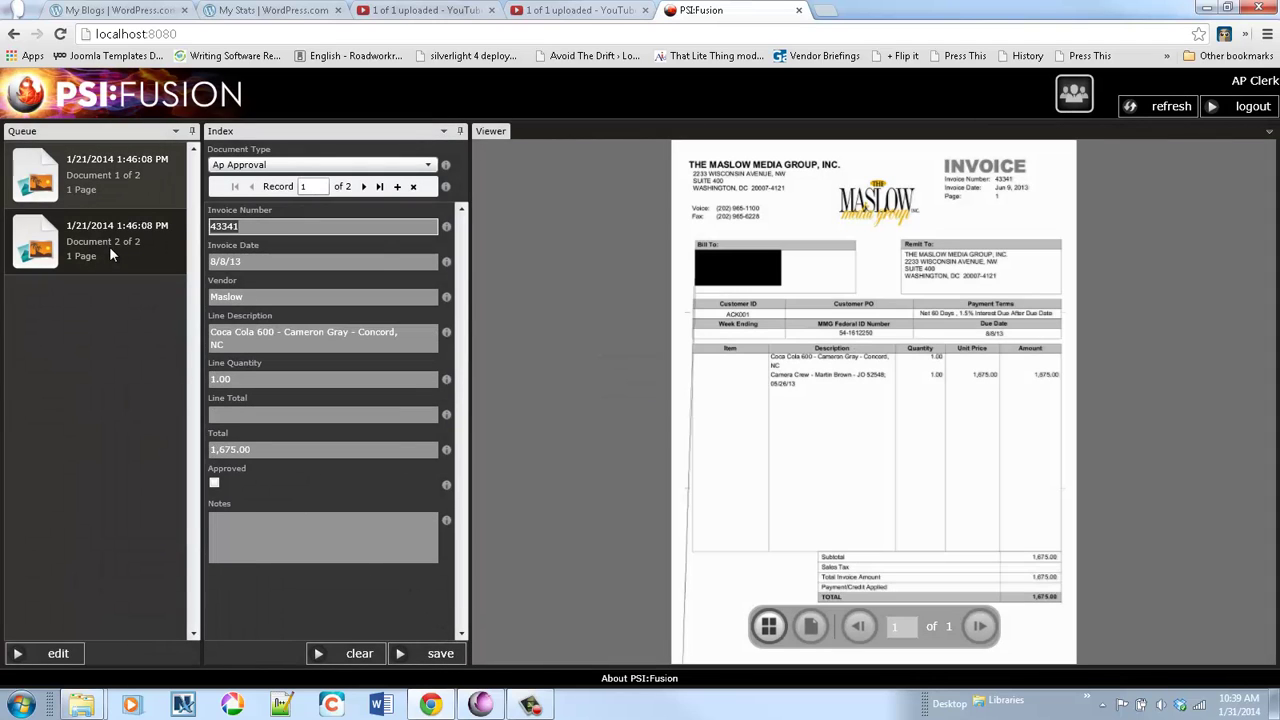
left_click(363, 187)
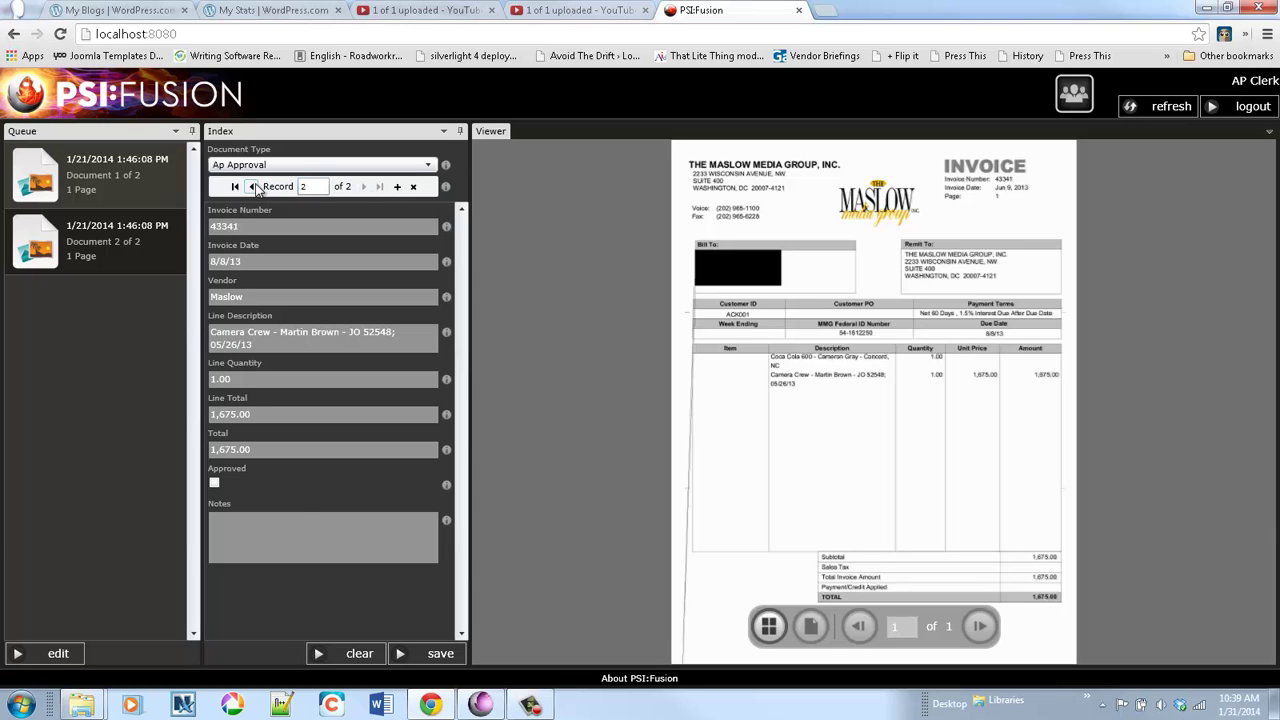
left_click(254, 187)
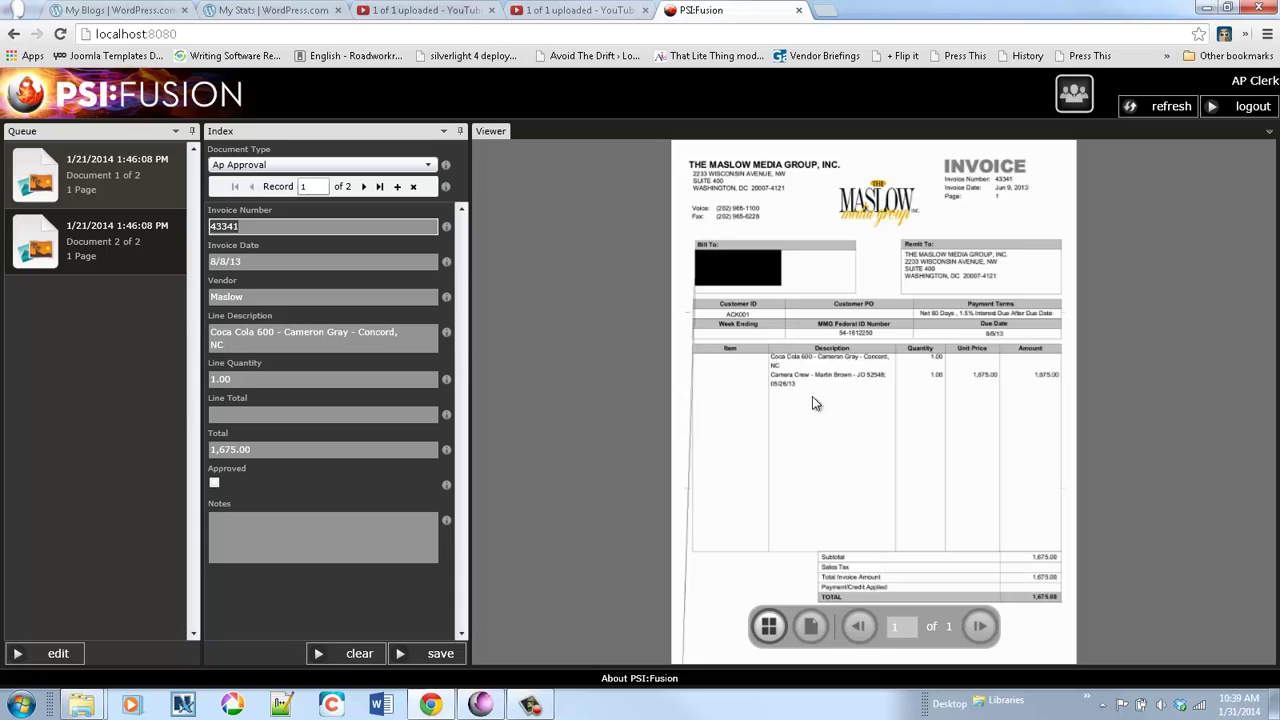